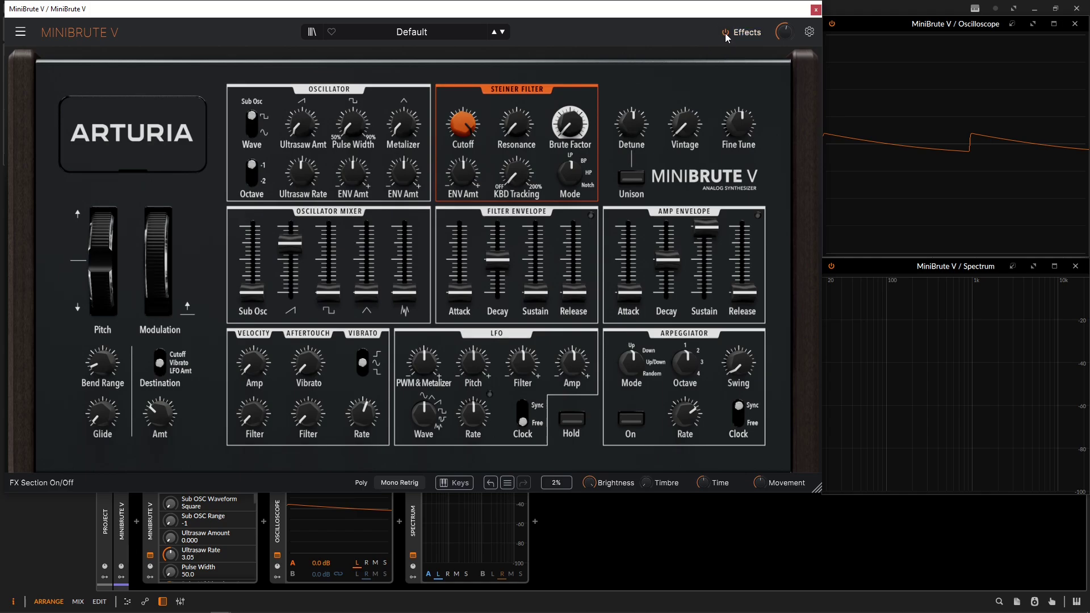
- Toggle the effects off and back on, and show the effects section below the synth
click(726, 34)
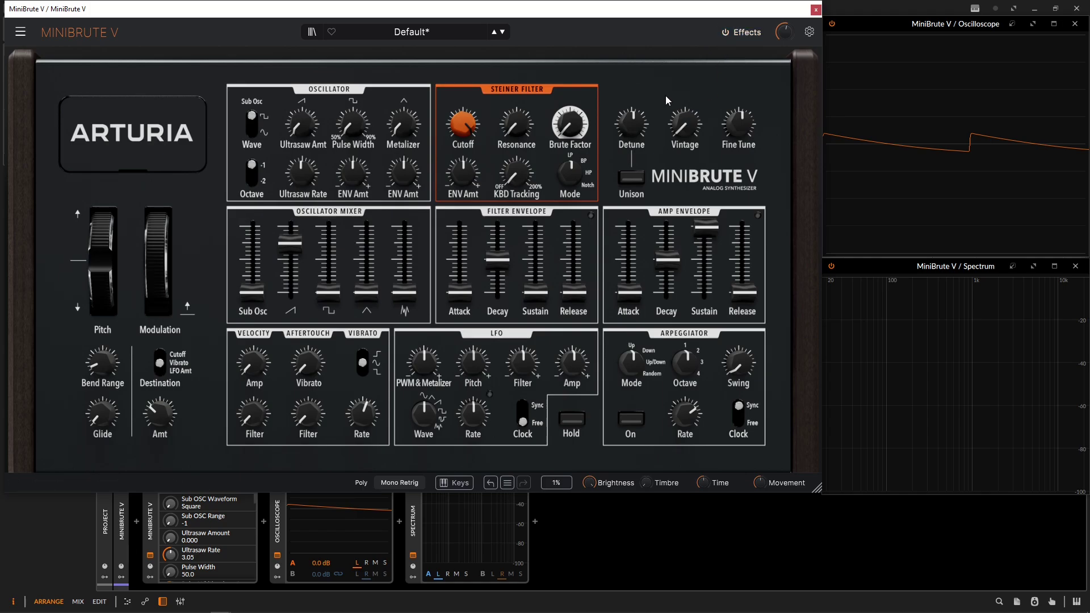
click(726, 32)
click(748, 33)
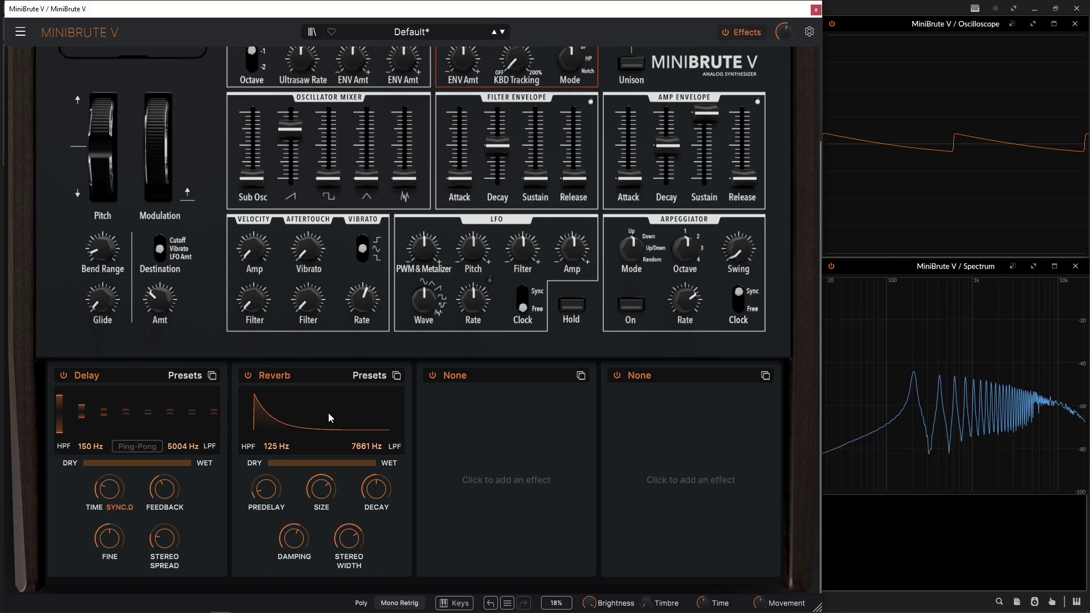
- Try the Delay's wet mix, set the Reverb to roughly one fifth wet, and switch the Reverb off and on again
drag(94, 464, 90, 464)
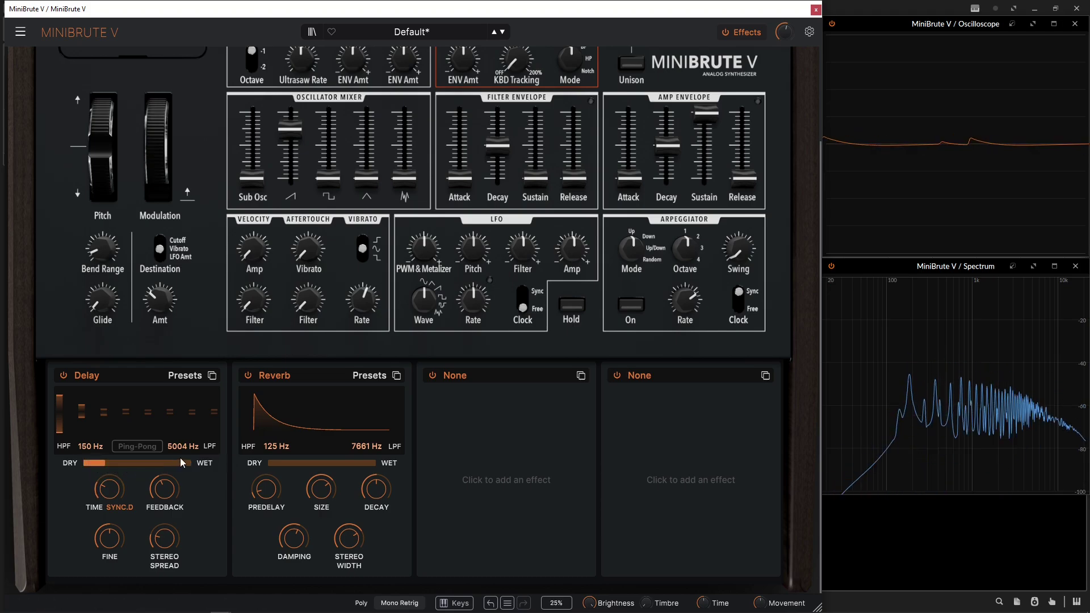
drag(284, 460, 326, 466)
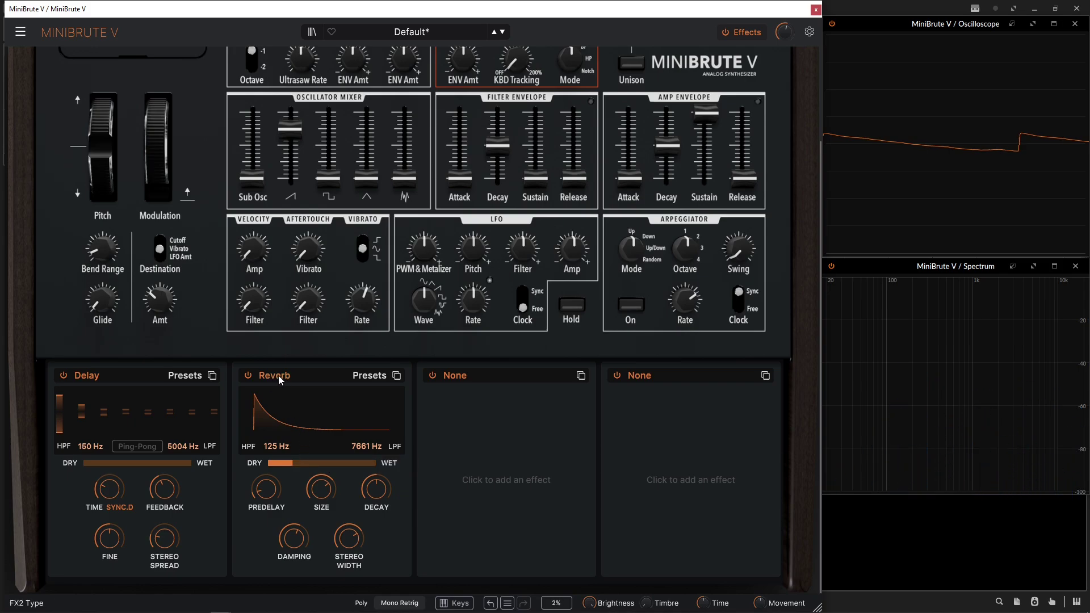
click(248, 378)
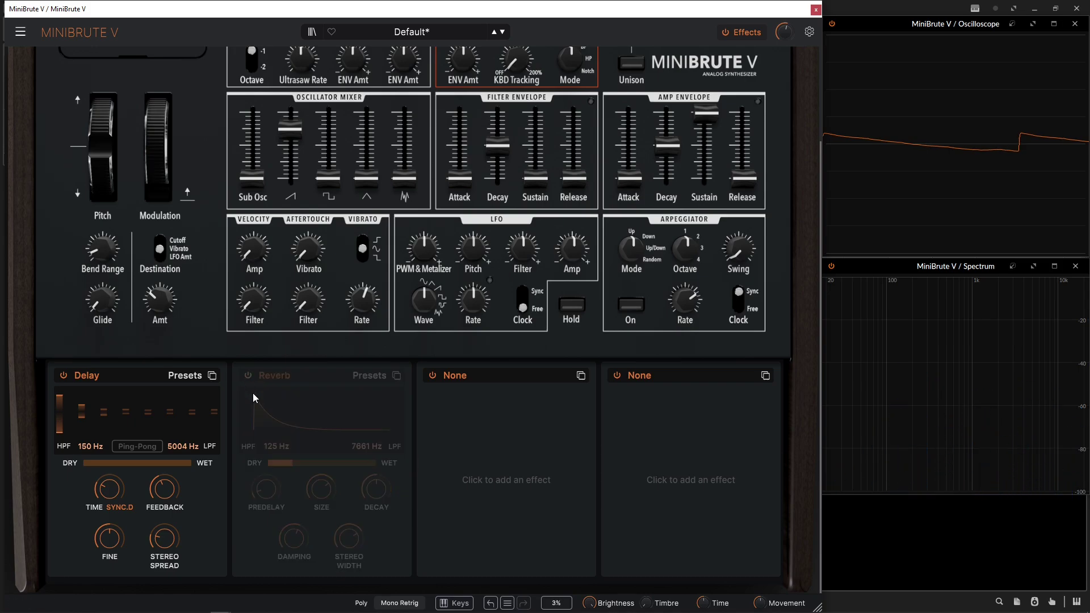
click(247, 376)
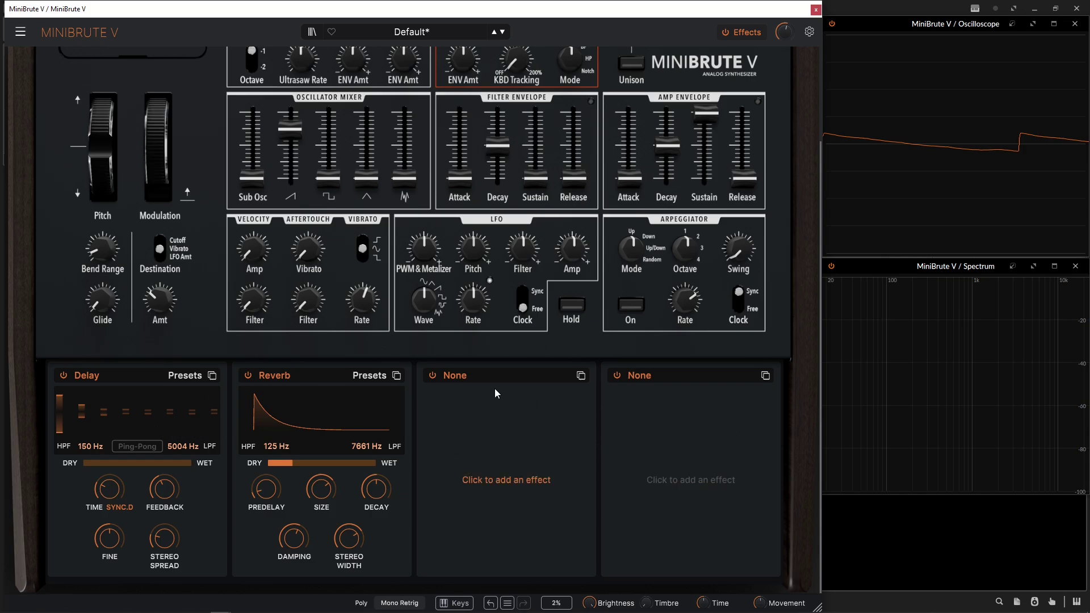
- Look through the effect types available for the FX 2 and FX 3 slots, leaving both slots as they are
click(282, 376)
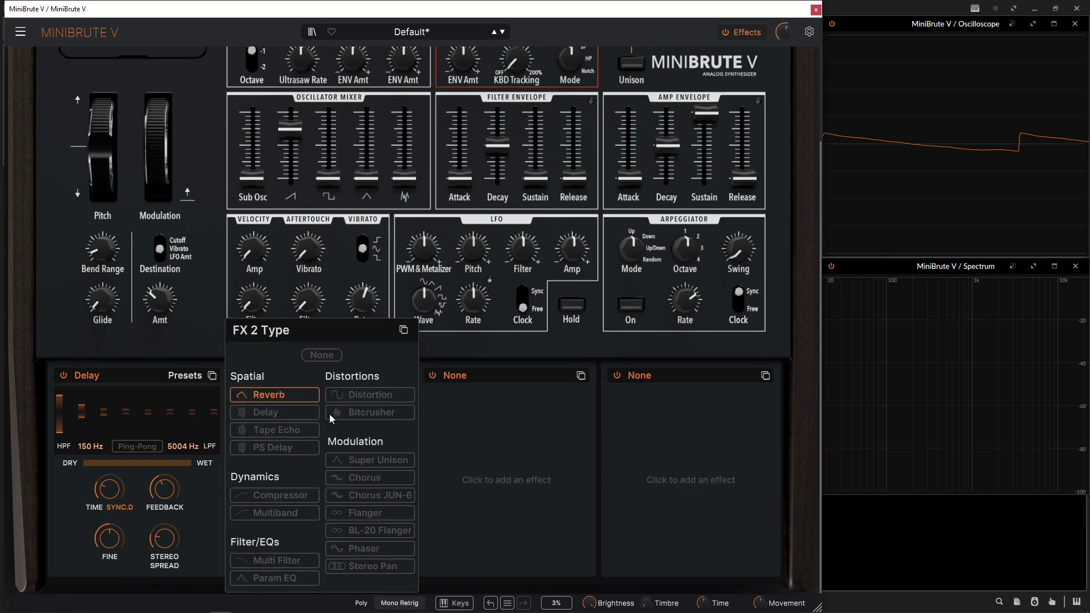
click(505, 428)
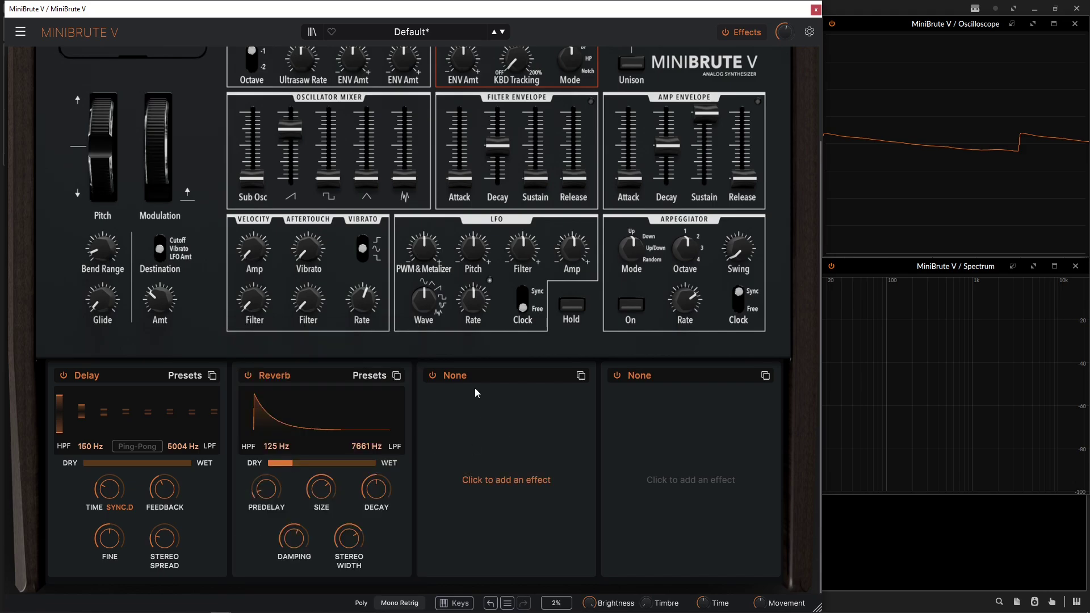
click(465, 377)
click(465, 377)
click(500, 481)
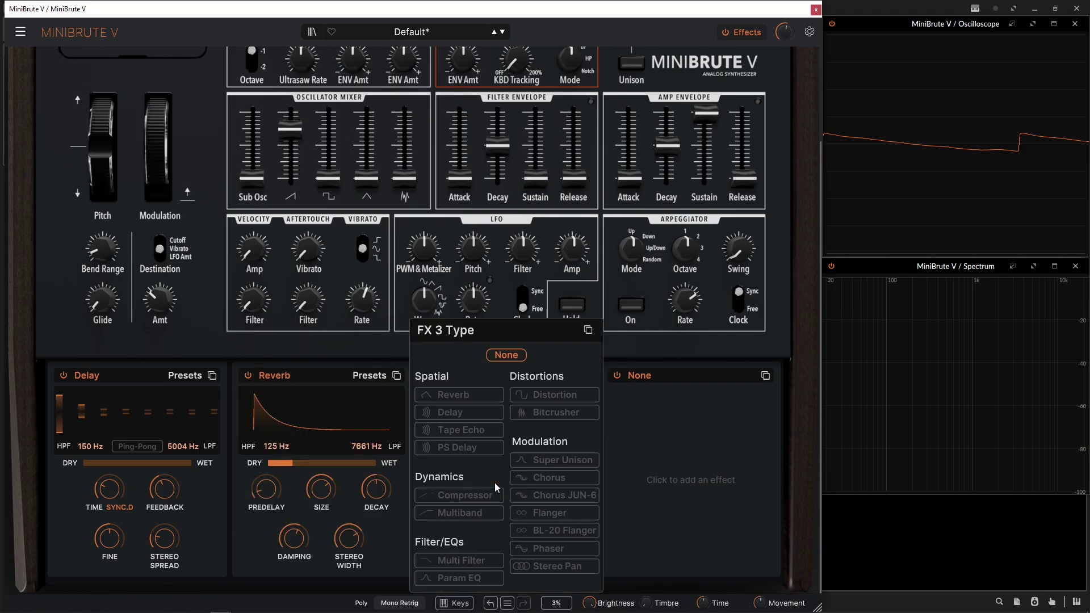
click(677, 448)
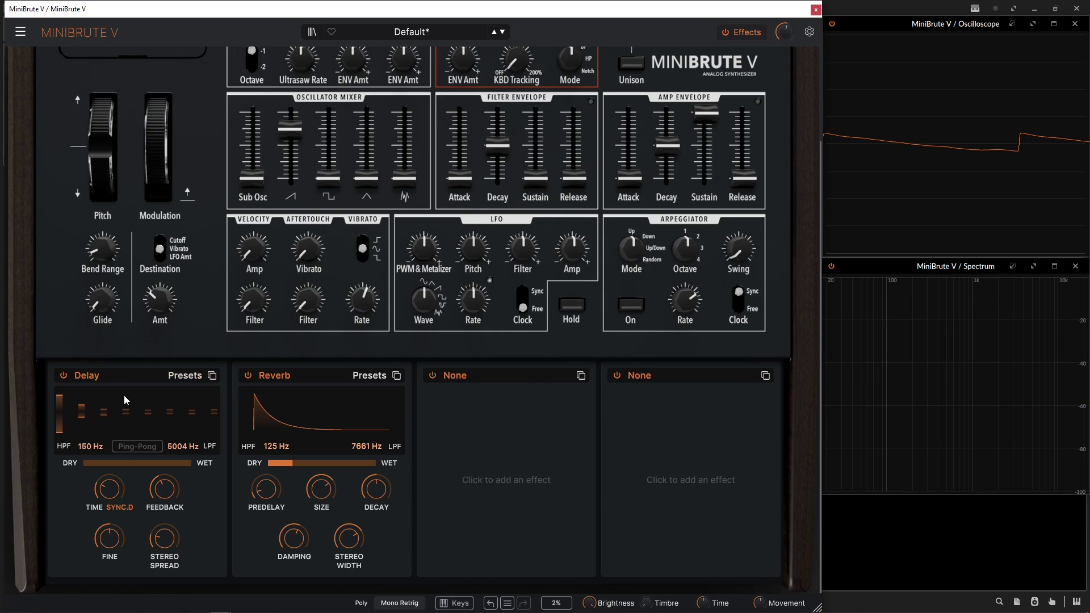
- Set the FX 1 Delay to about 16.4 % wet, with its low-pass at 2429 Hz and high-pass at 234 Hz
drag(104, 466, 97, 463)
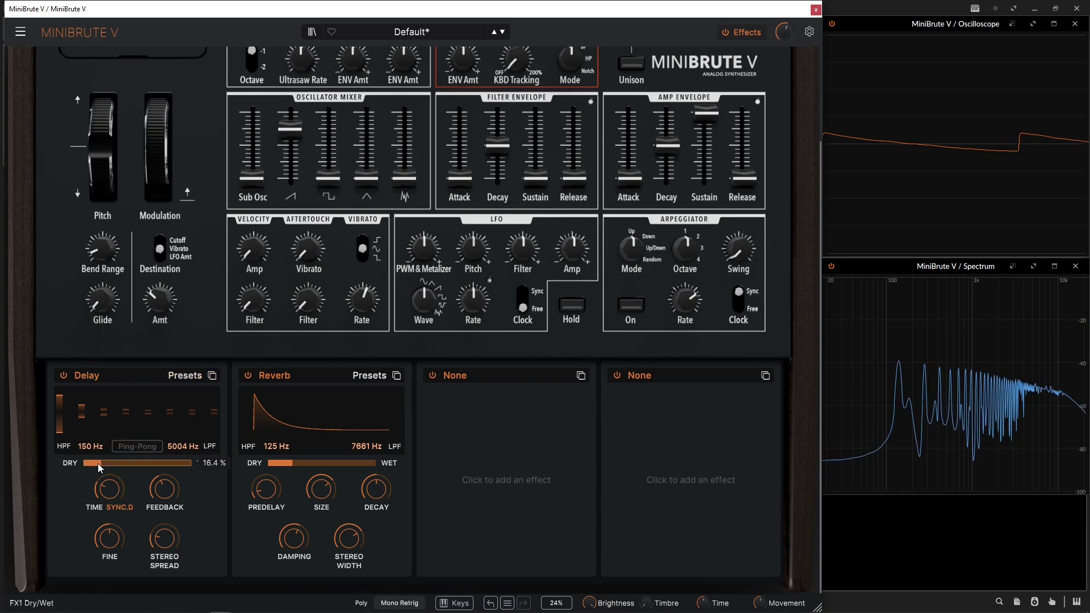
drag(182, 447, 182, 457)
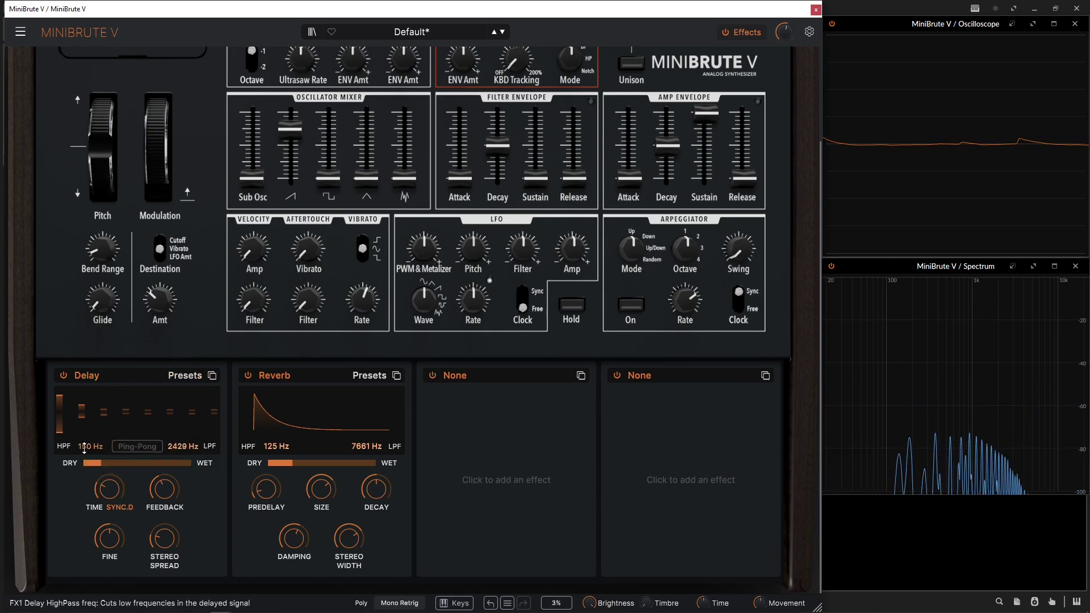
drag(84, 448, 86, 438)
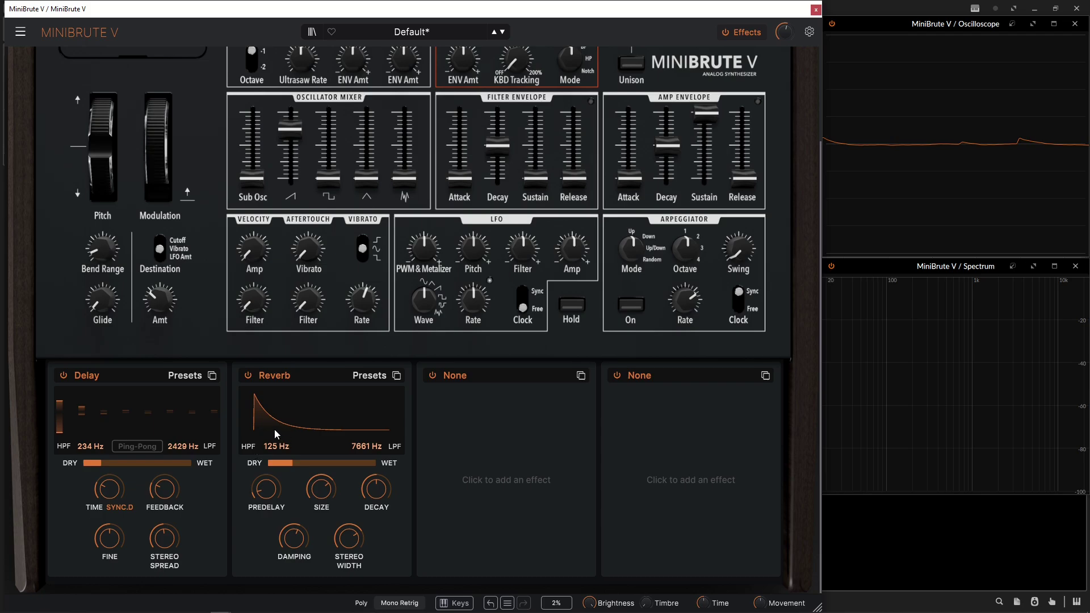
- Copy the Delay from FX 1 to FX 3 and change the FX 1 effect type to Chorus
click(212, 376)
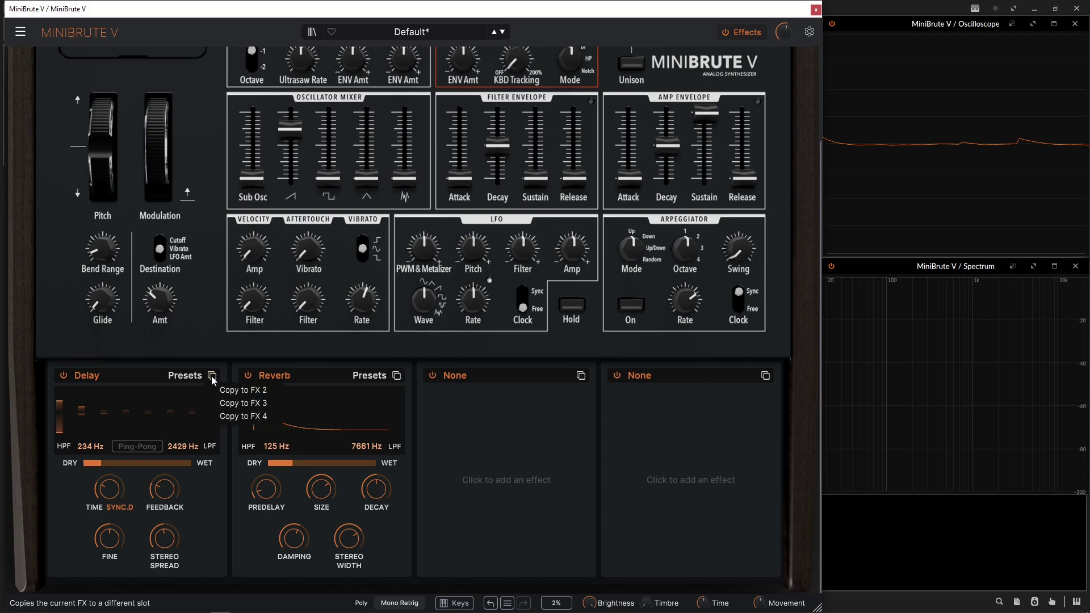
click(246, 405)
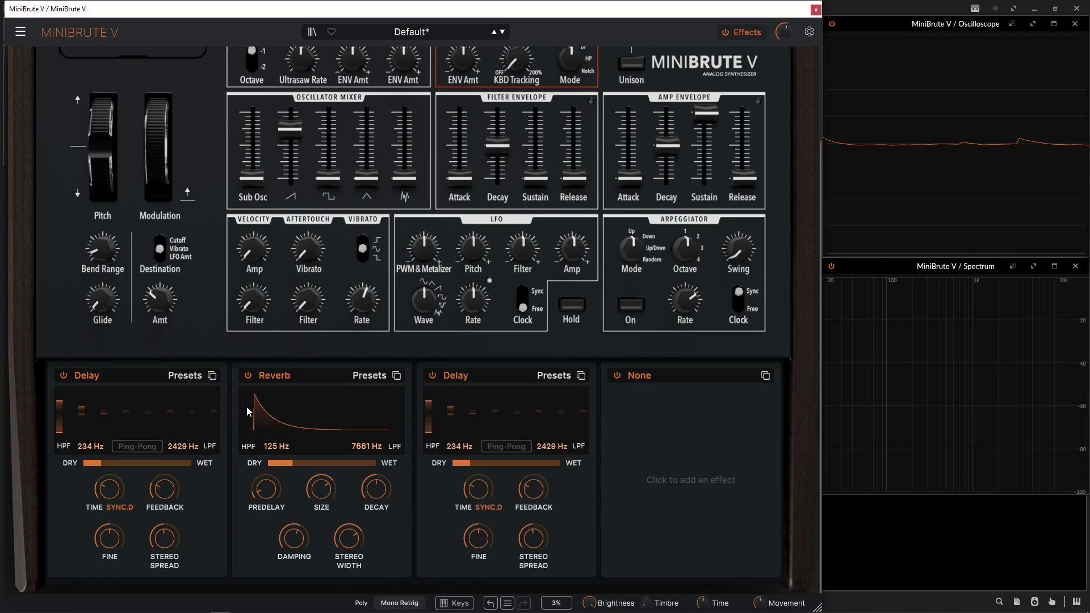
click(86, 376)
click(220, 480)
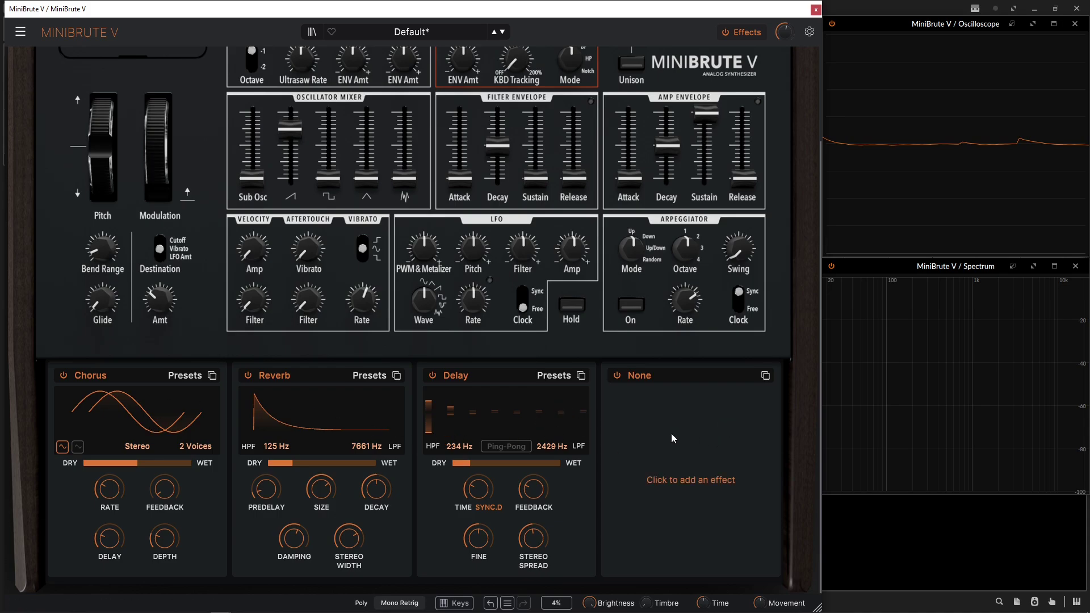
- Copy the Delay from FX 3 to FX 4 and change the FX 3 effect type to Distortion
click(581, 375)
click(617, 418)
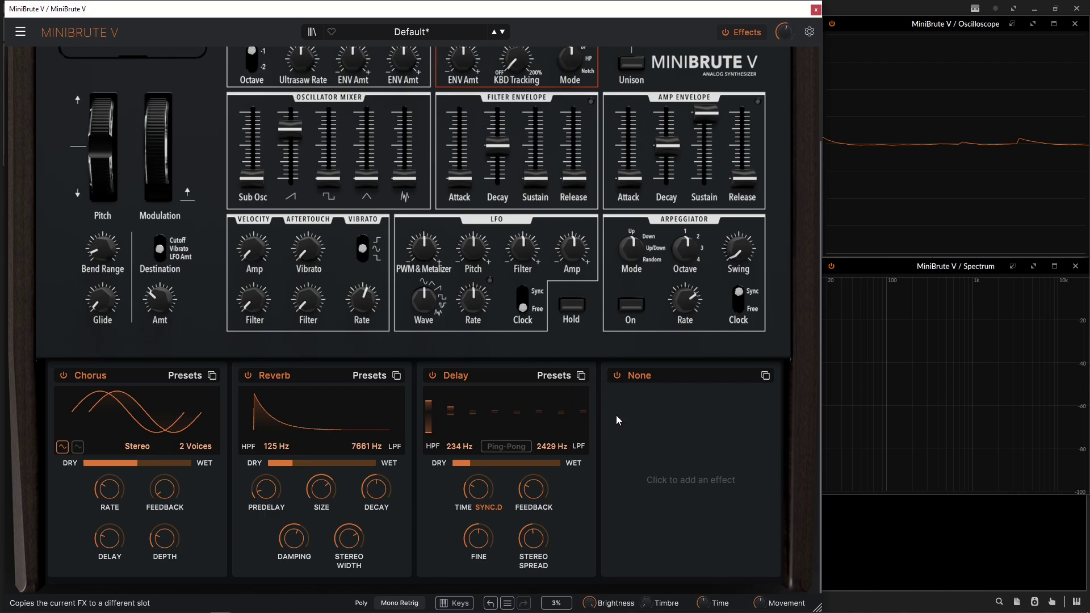
click(457, 375)
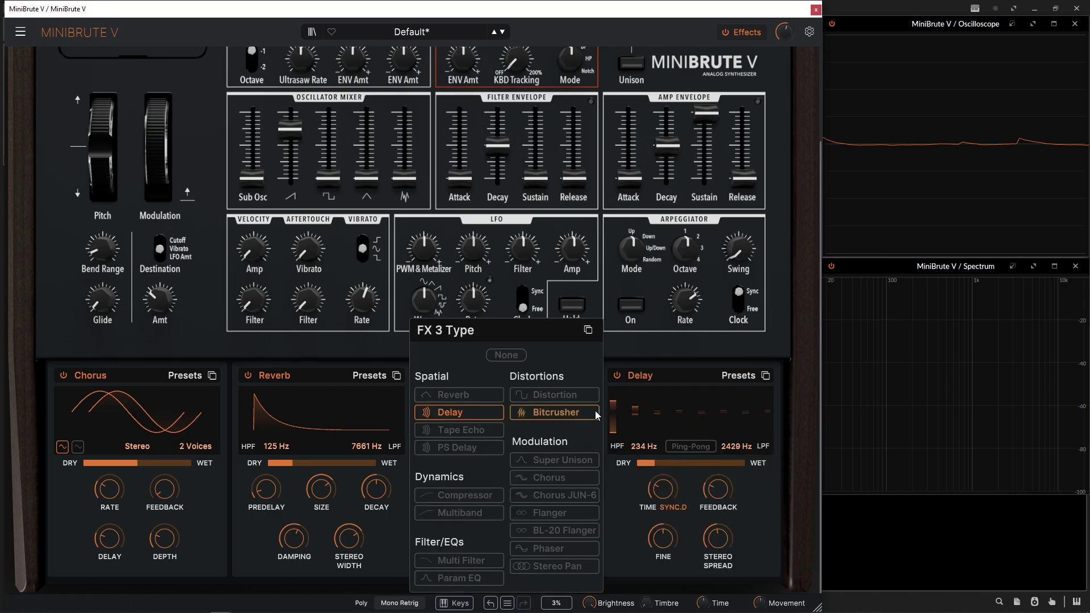
click(572, 398)
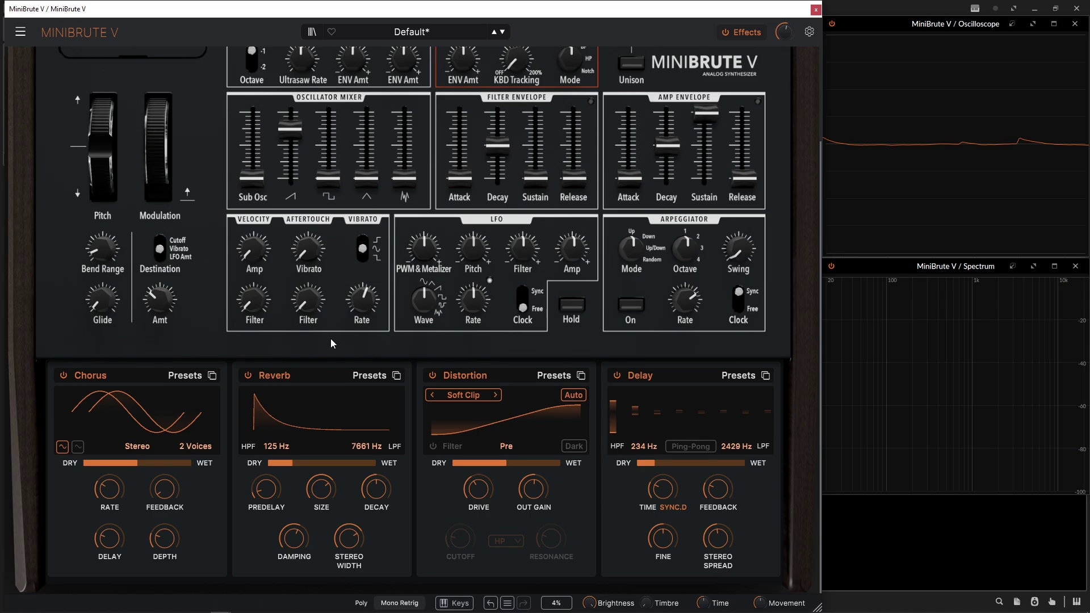
- Look through the preset lists of the Chorus, Reverb and Distortion effects without loading any preset
click(189, 377)
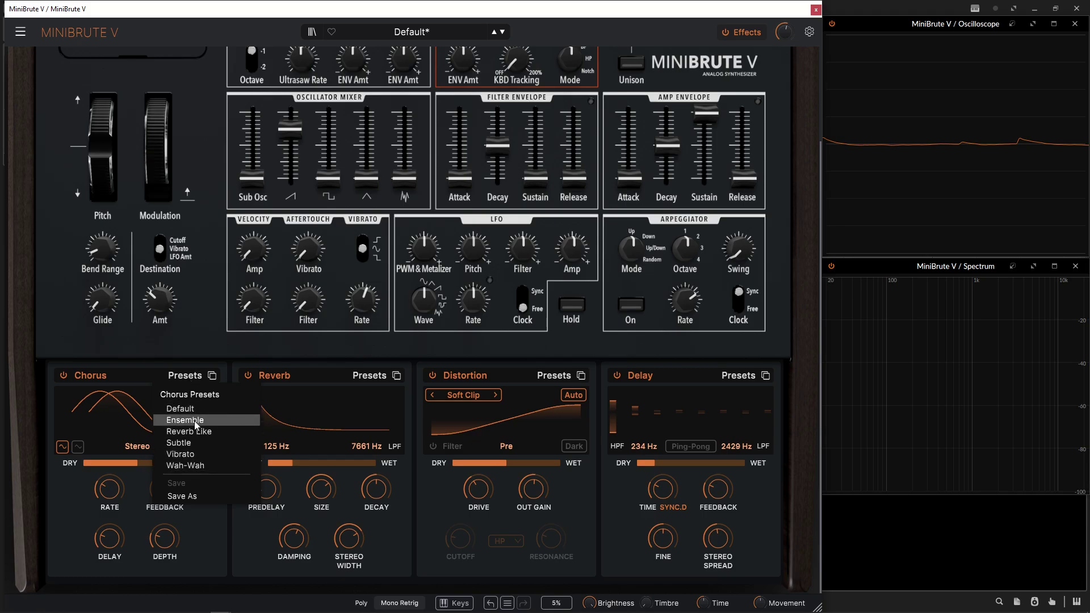
click(369, 376)
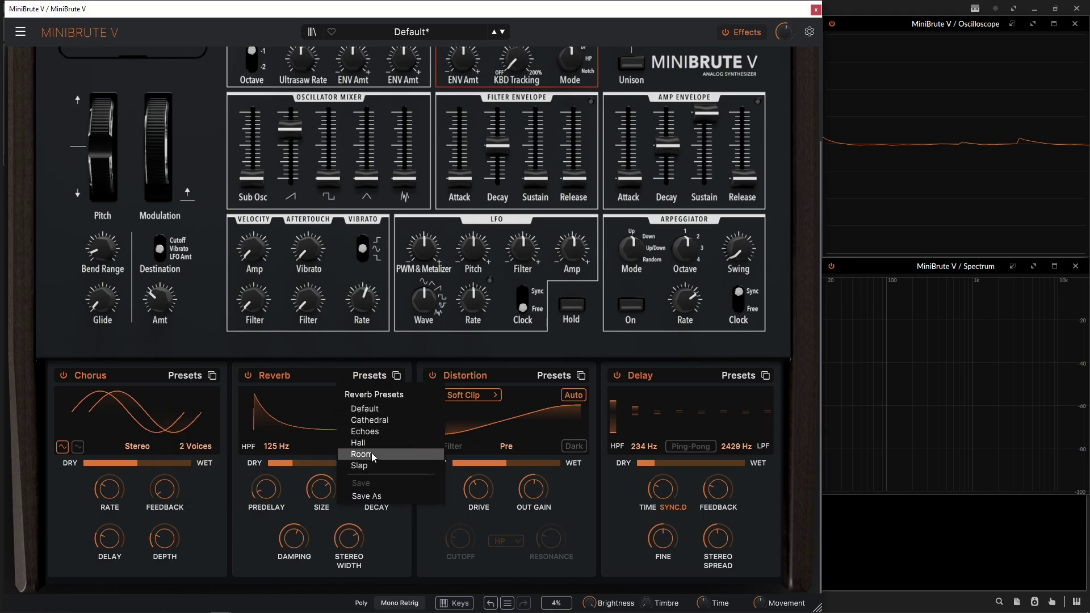
click(556, 376)
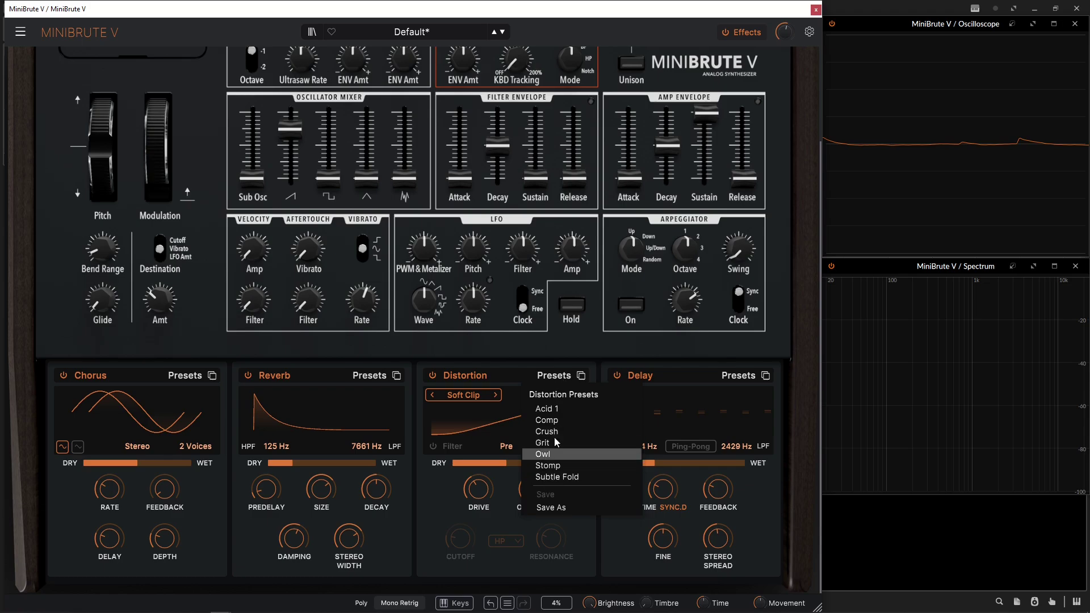
click(490, 362)
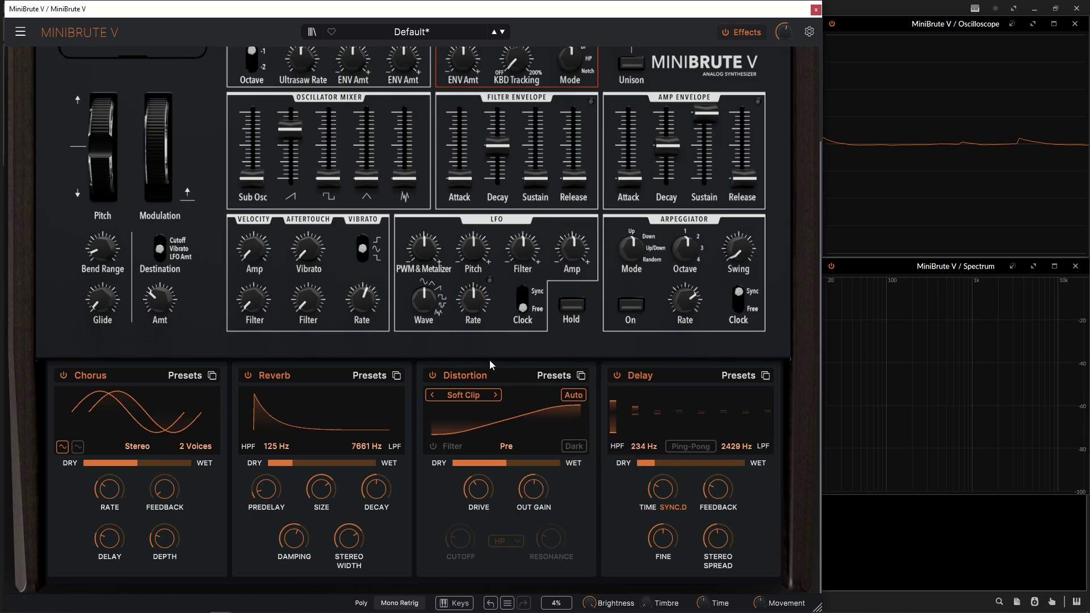
- Raise the FX 4 Delay's wet mix slightly, enable Ping-Pong, and set its synced time to 1/2 bars
drag(655, 463, 662, 463)
click(690, 446)
mouse_move(667, 498)
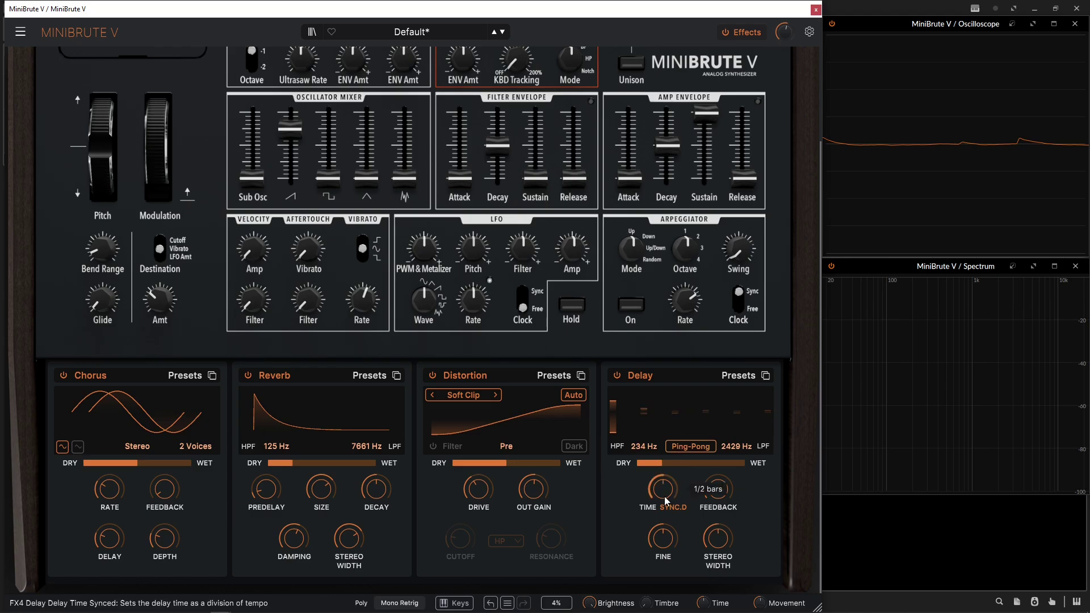
mouse_move(662, 546)
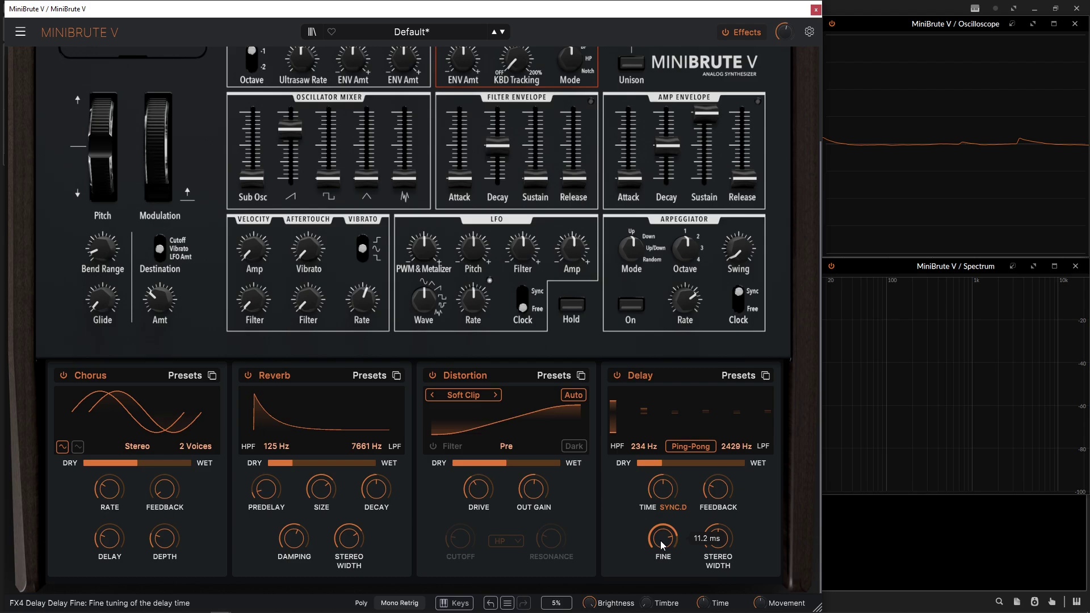
- Look through the Delay's presets and the effect types available for FX 2 without choosing anything
click(735, 377)
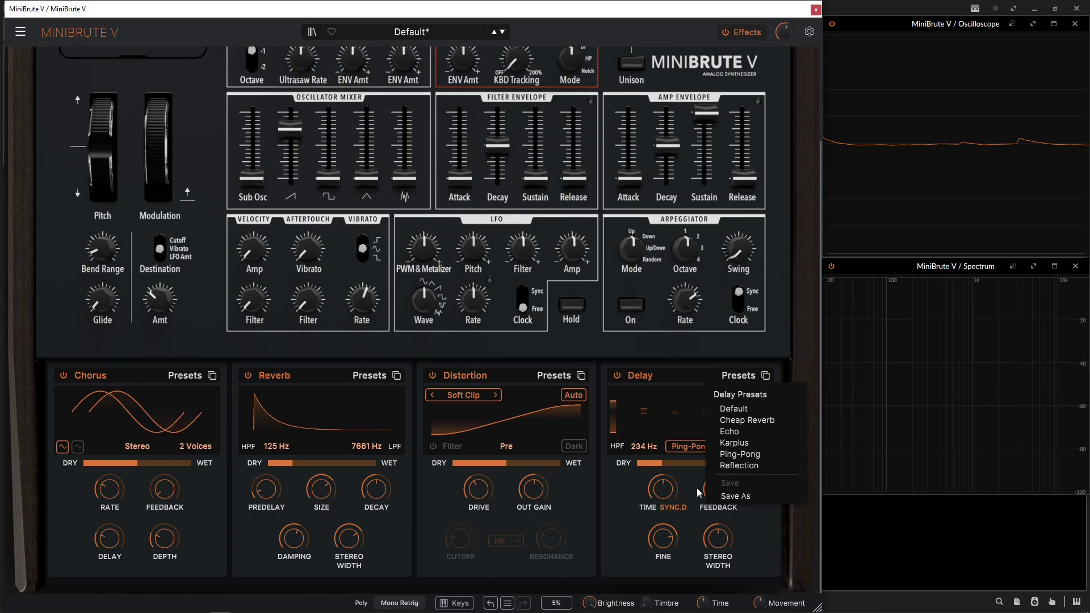
click(660, 347)
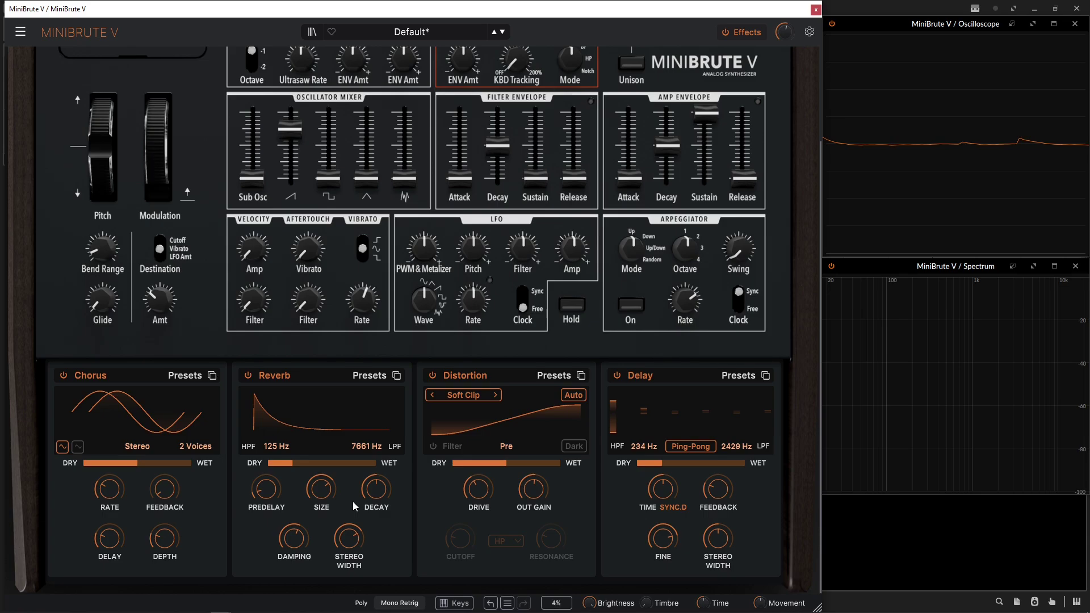
click(282, 381)
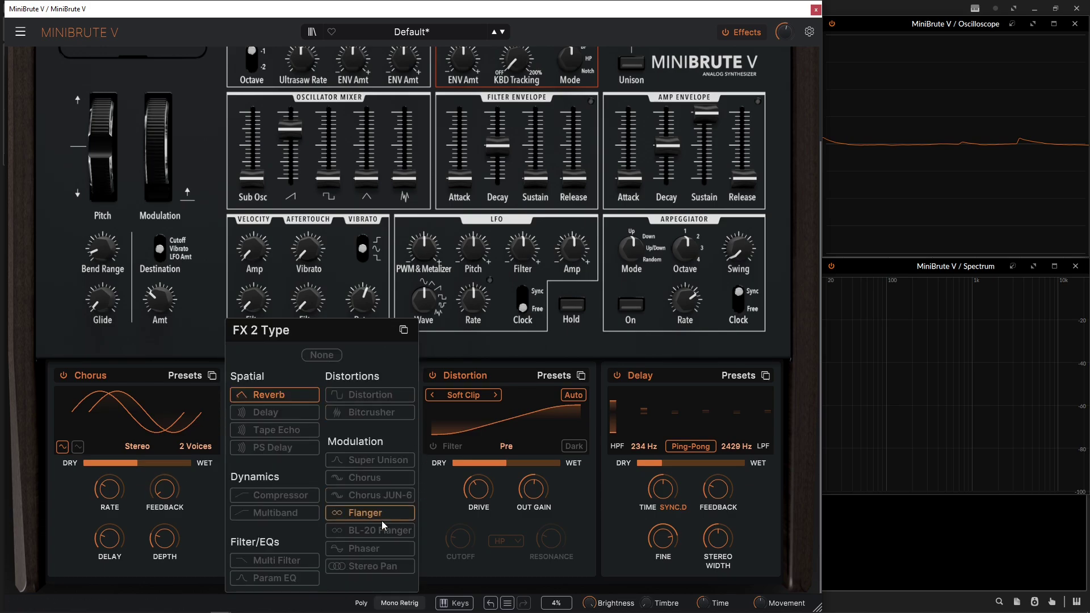
click(482, 349)
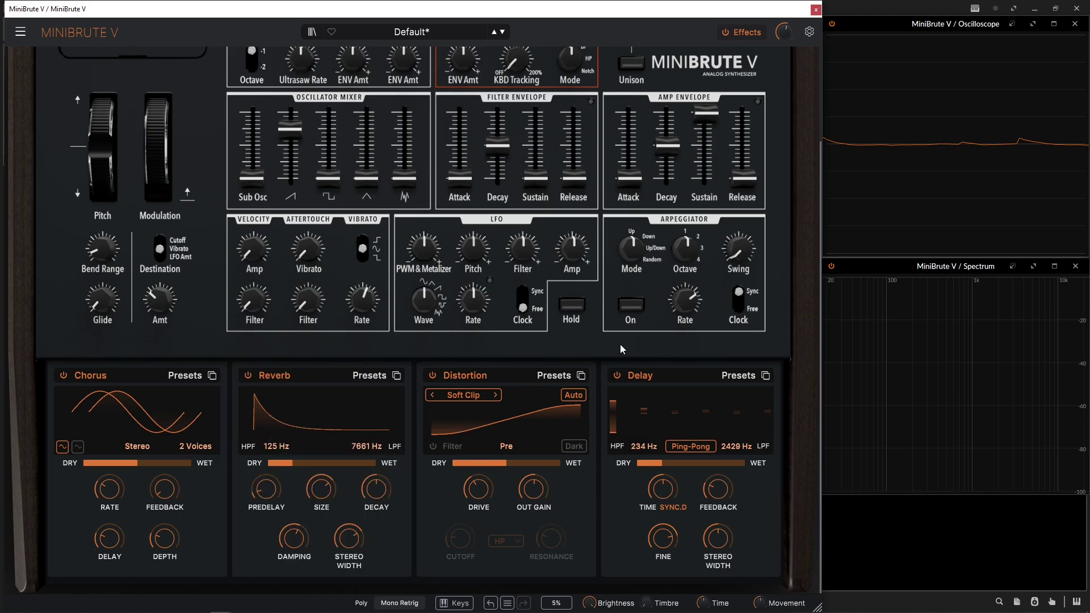
- Close the effects view, show the virtual keyboard, and hide it again
click(750, 35)
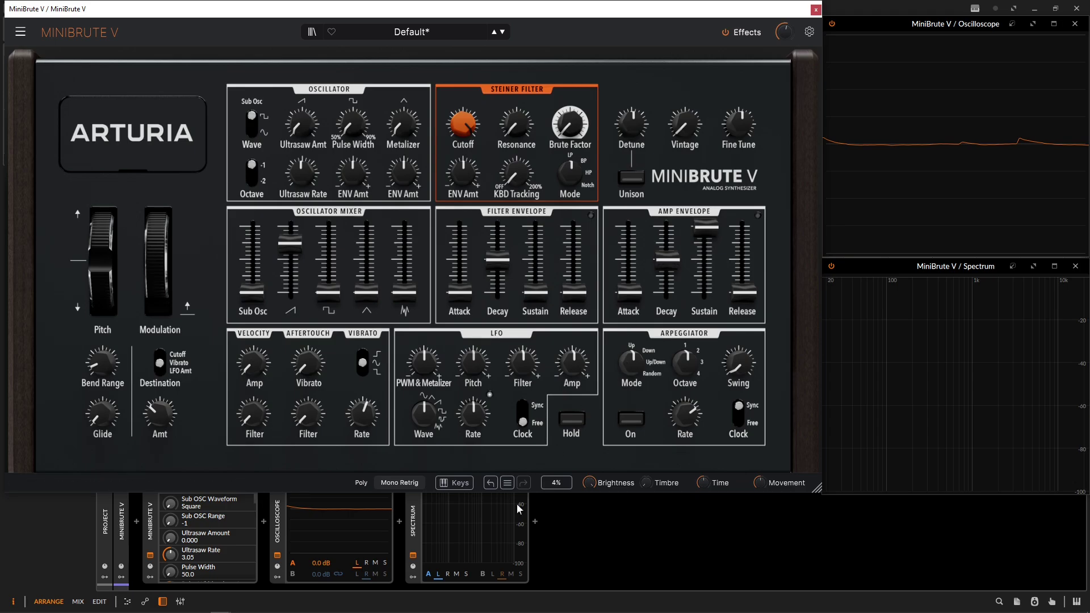
click(450, 484)
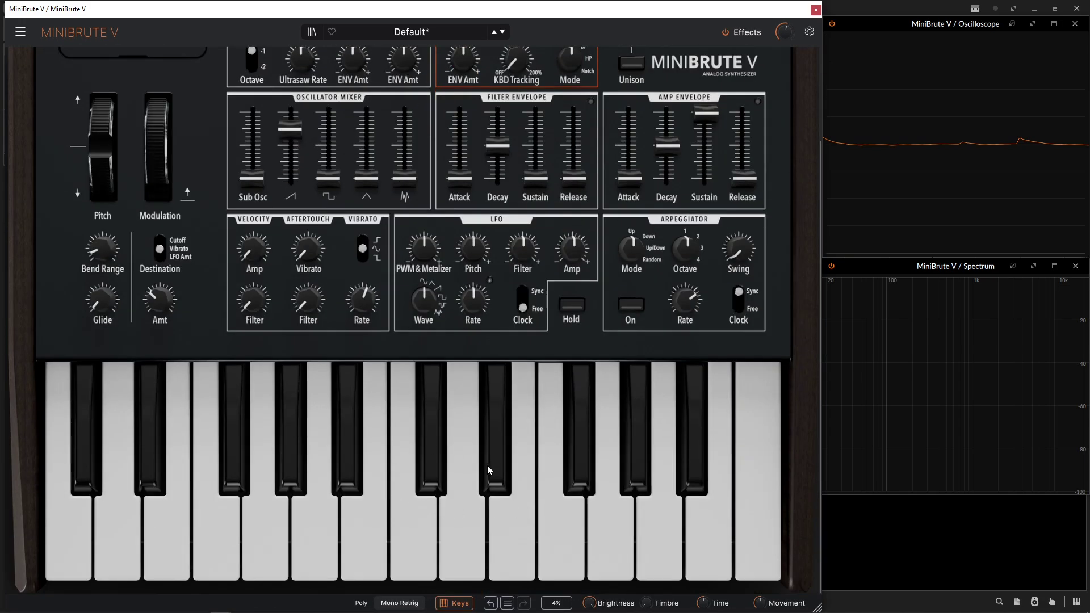
click(469, 600)
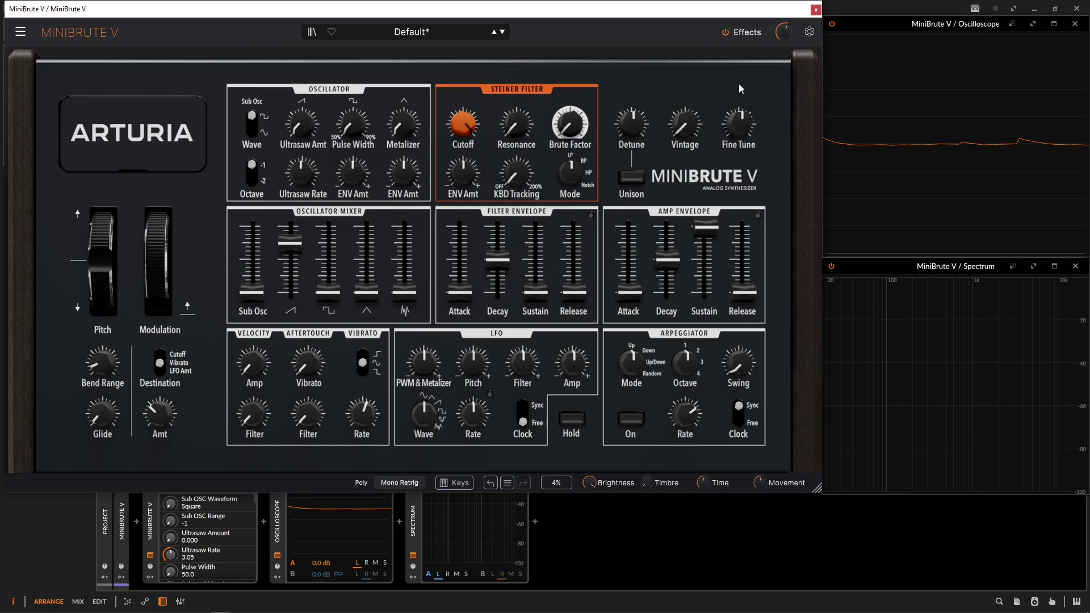
- Reopen the effects view and review the effect types for FX 2, keeping Reverb
click(740, 32)
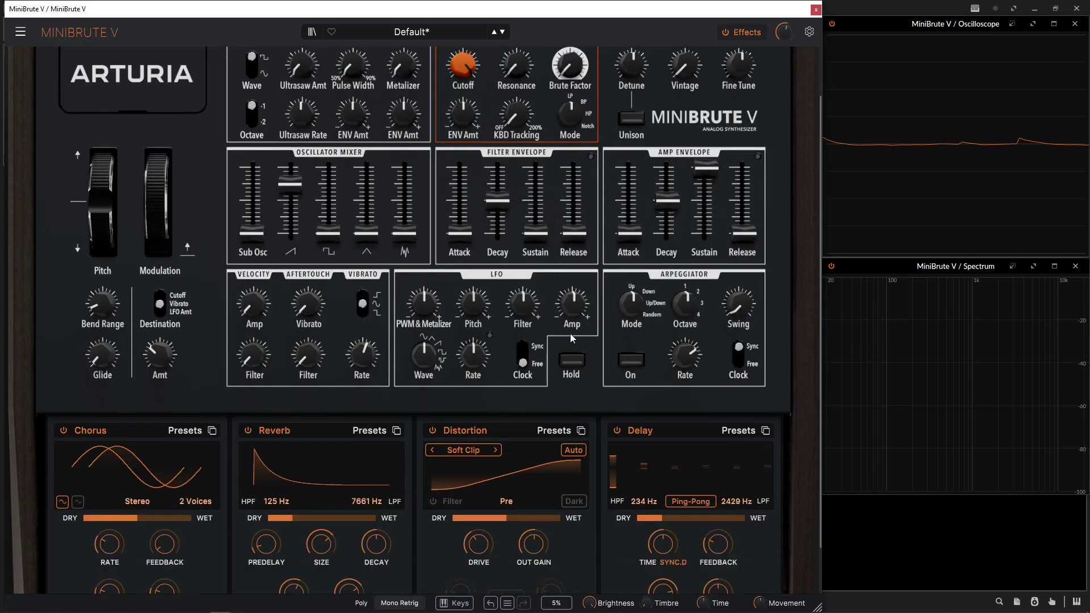
click(284, 375)
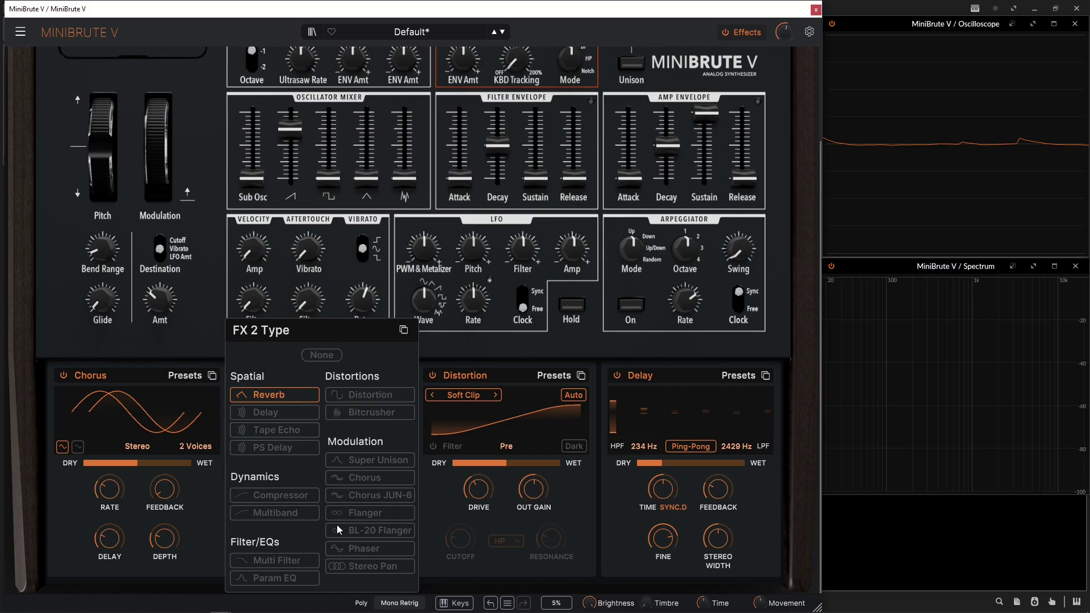
click(618, 356)
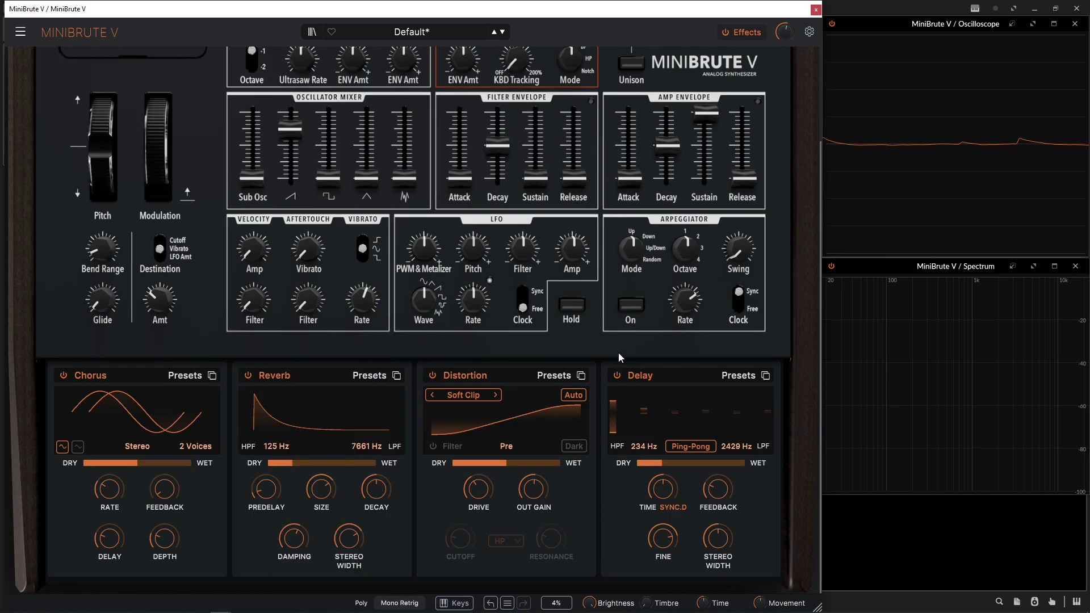